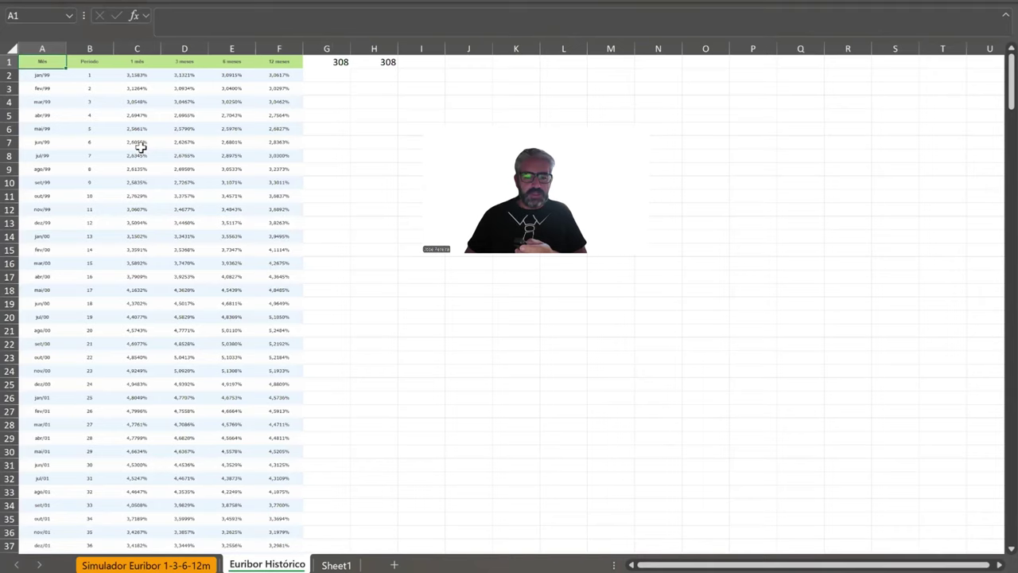
# Review the monthly Euribor history down to its summary rows, and open the Simulador Euribor 1-3-6-12m sheet.
pyautogui.scroll(-20, 139, 148)
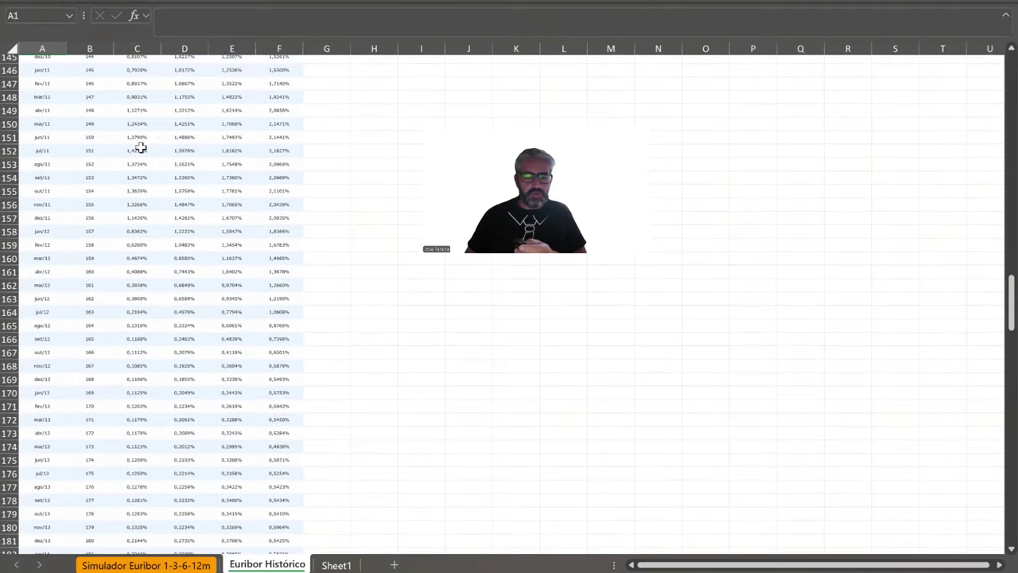
pyautogui.scroll(-17, 139, 147)
pyautogui.scroll(-20, 140, 147)
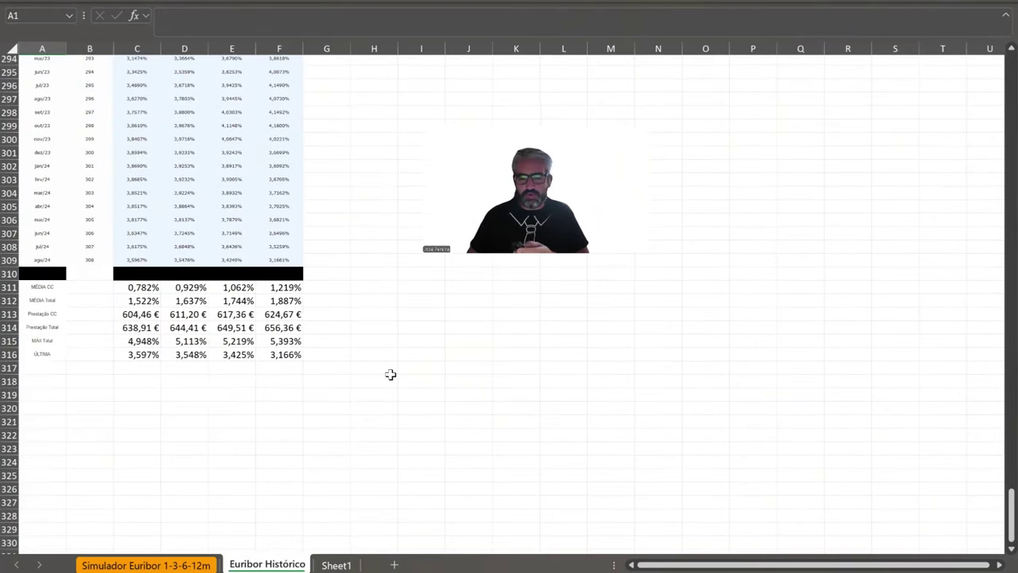
pyautogui.scroll(3, 390, 375)
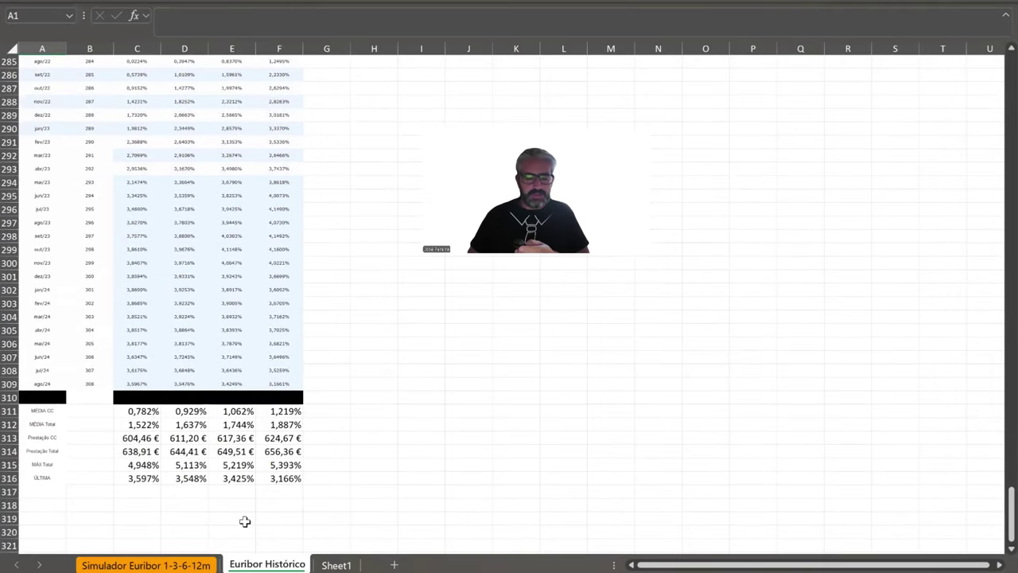
pyautogui.click(145, 565)
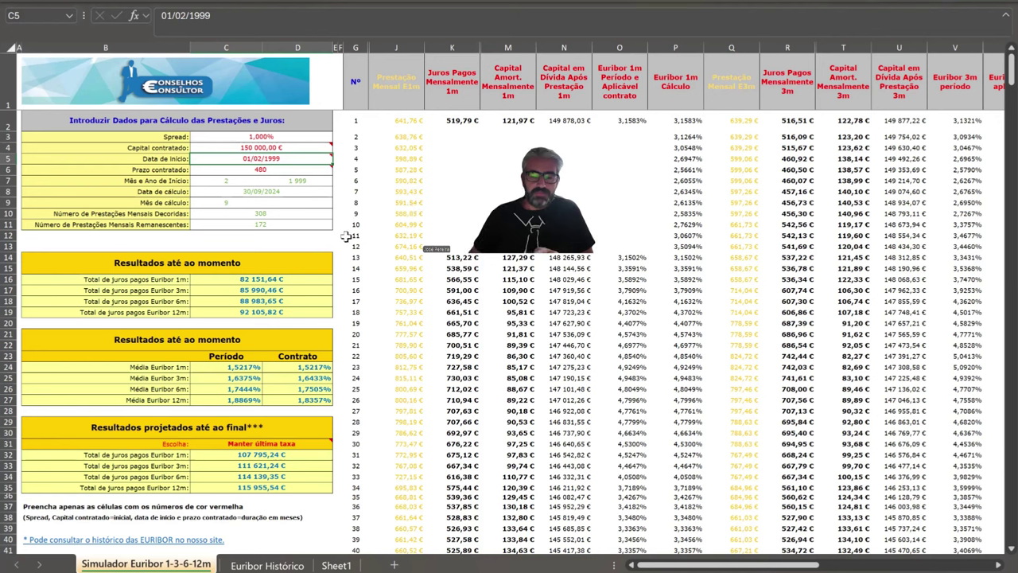
# Set the loan's start date (Data de início) to 01/02/2004 in the simulator.
pyautogui.moveTo(282, 158)
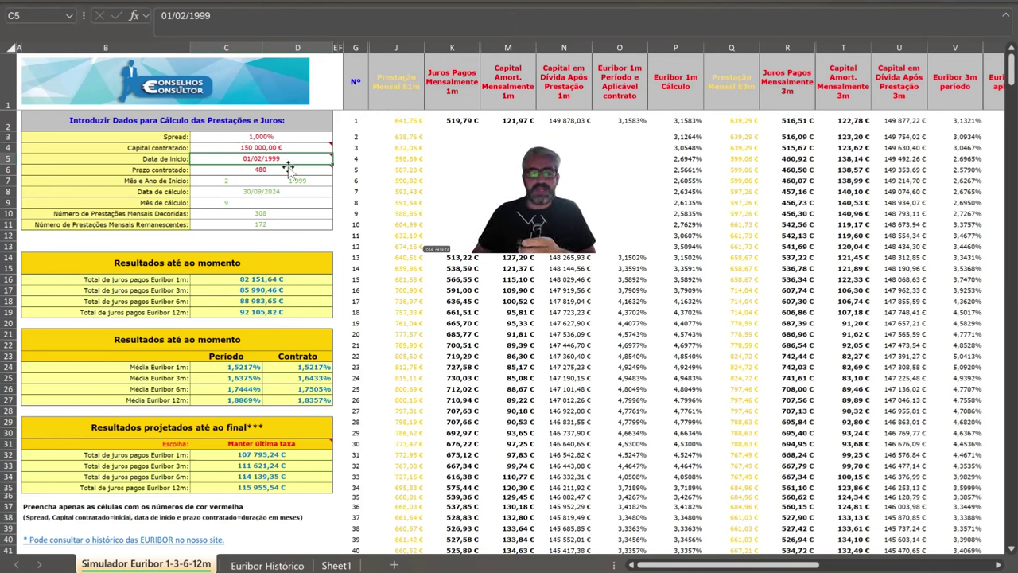
pyautogui.click(221, 19)
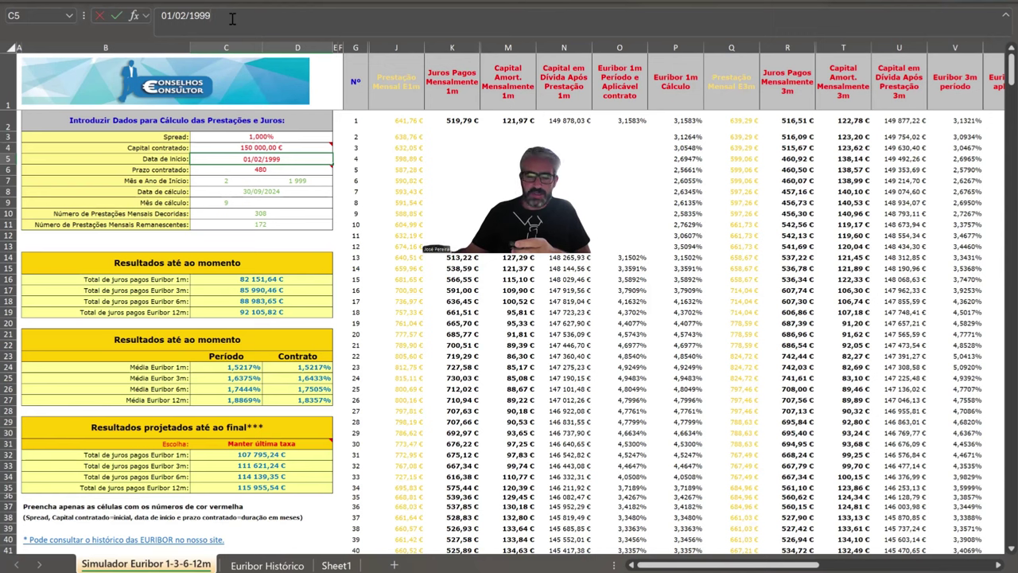
pyautogui.press('BackSpace')
pyautogui.press('BackSpace')
pyautogui.press('BackSpace')
pyautogui.press('BackSpace')
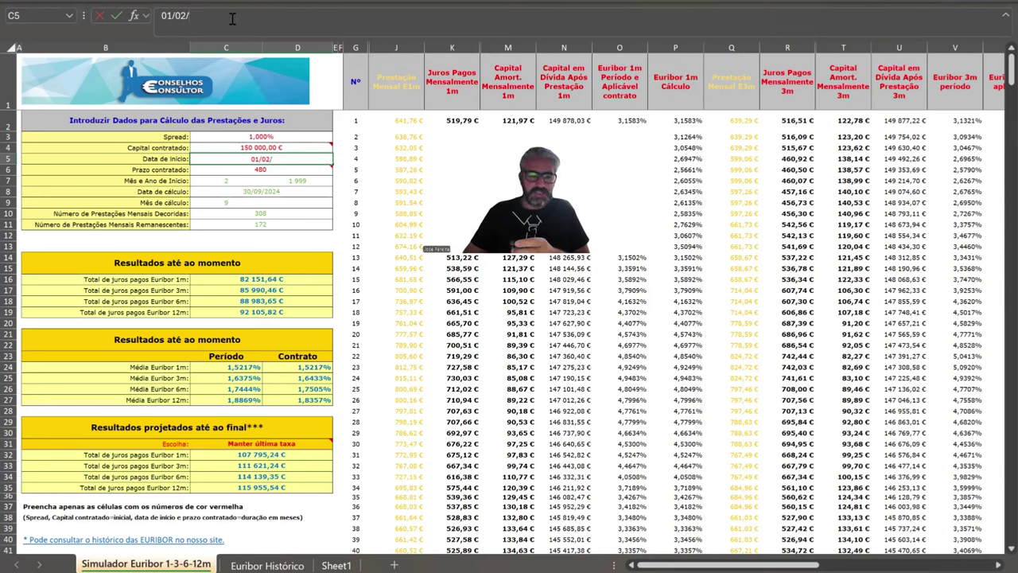
pyautogui.write('2004')
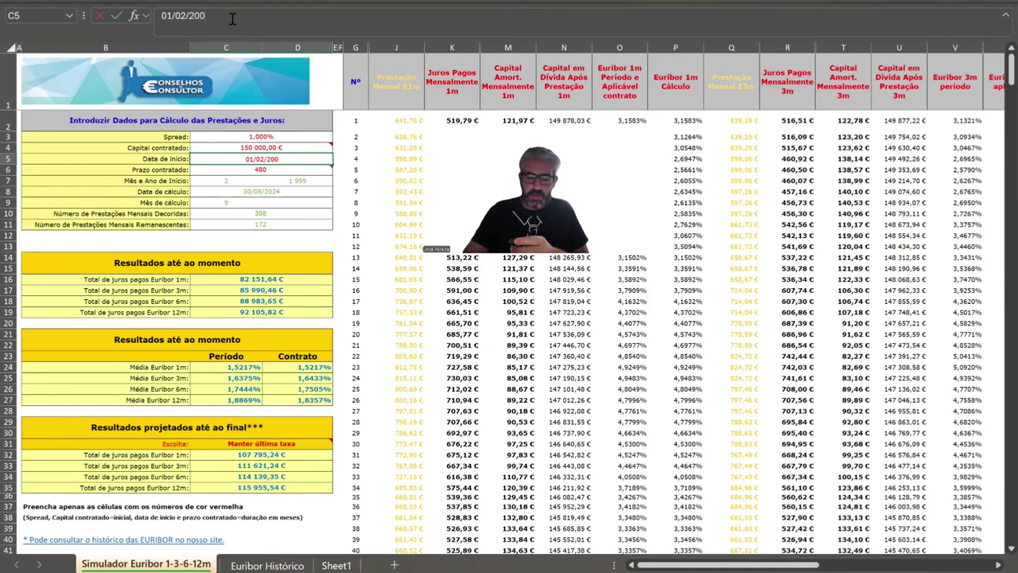
pyautogui.click(383, 139)
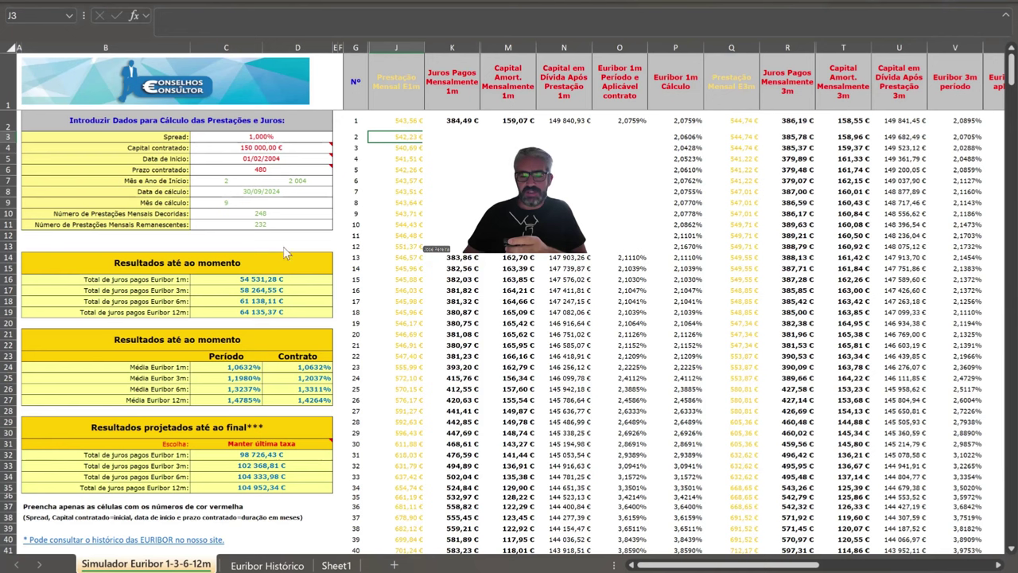
# Change the simulator's loan start date to 01/02/2014 to recalculate the interest results.
pyautogui.click(276, 162)
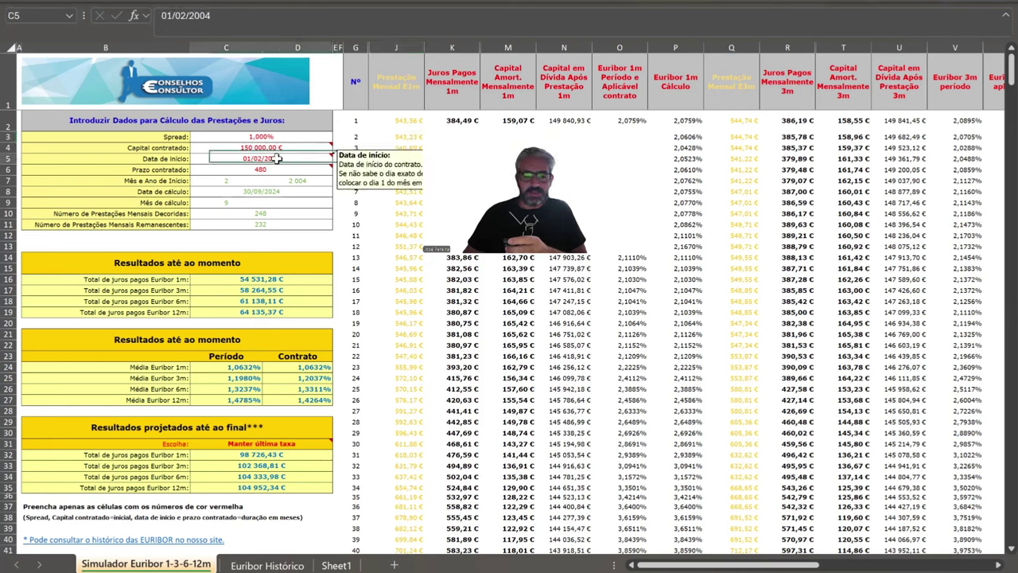
pyautogui.click(206, 16)
pyautogui.press('BackSpace')
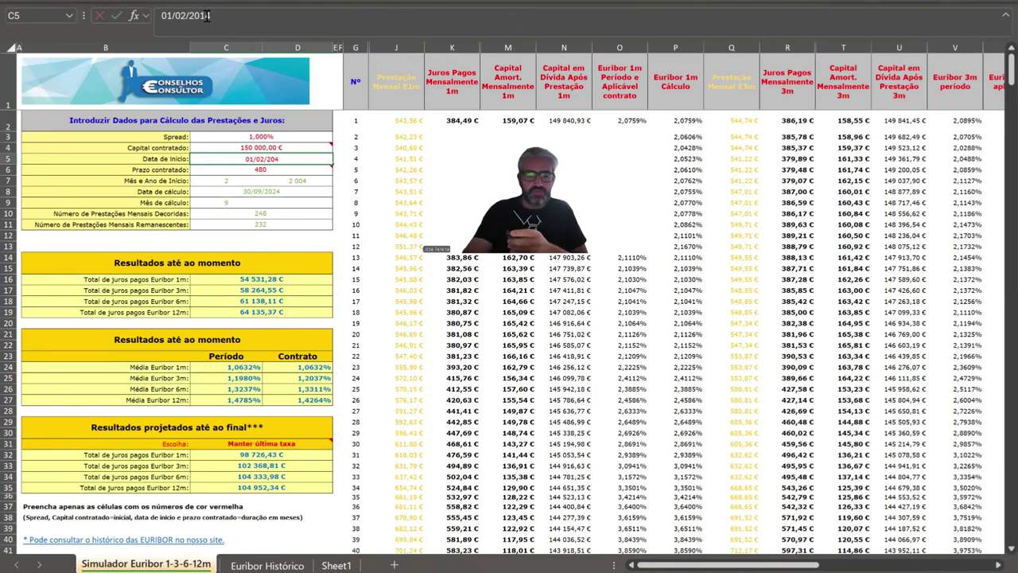
pyautogui.write('1')
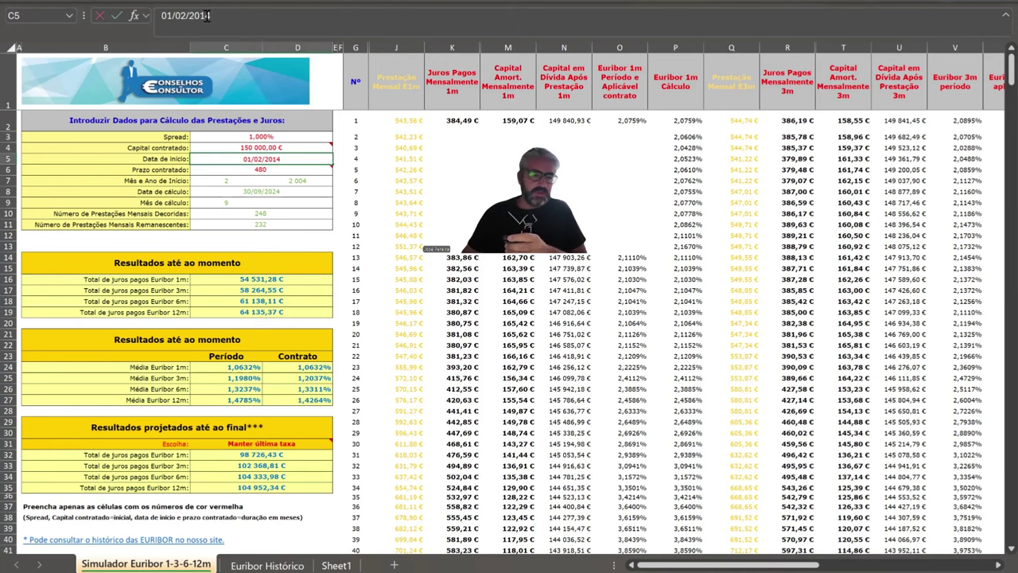
pyautogui.click(254, 245)
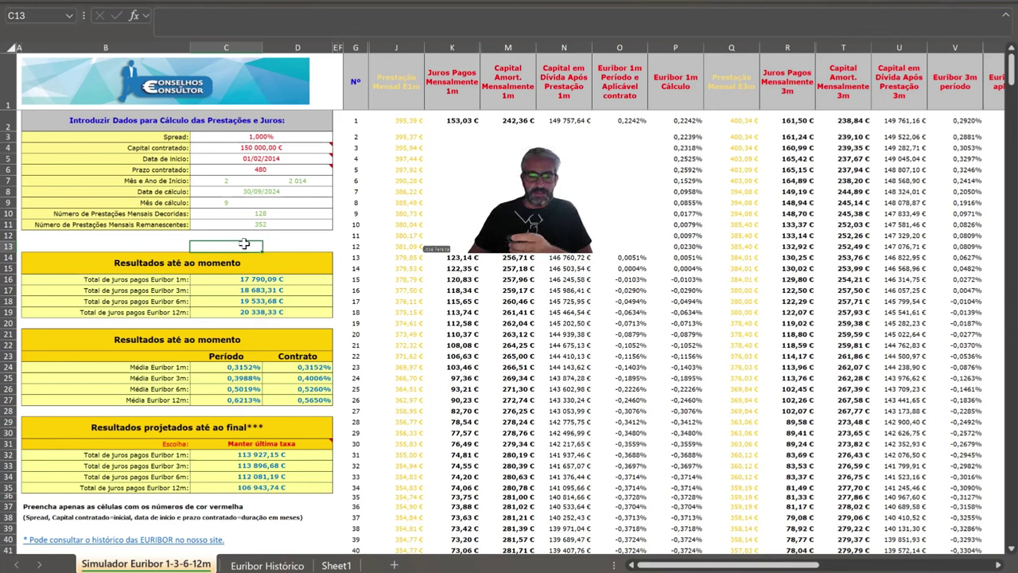
# Change the loan start date in the simulator's input data to 01/02/2020.
pyautogui.click(261, 161)
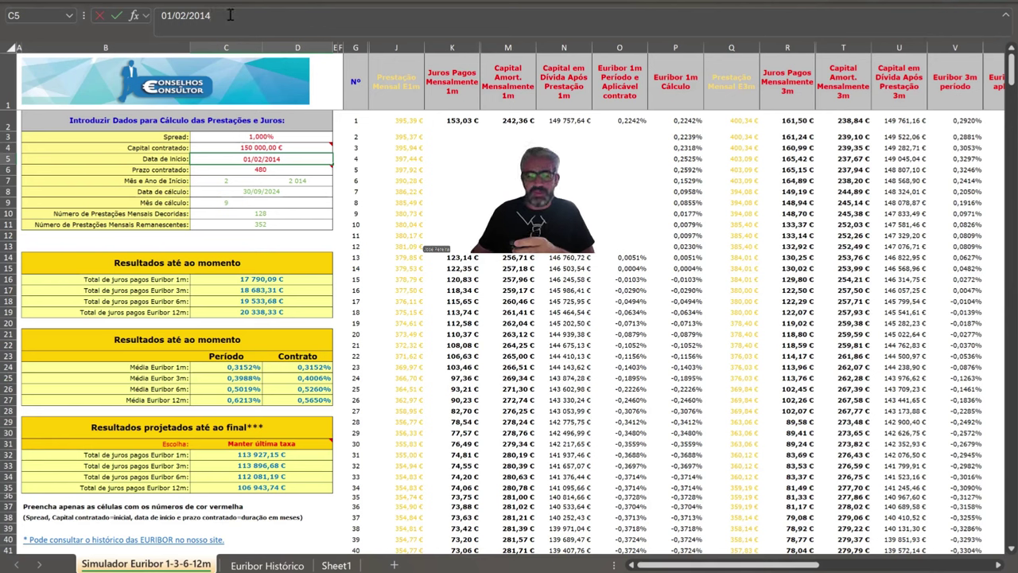
pyautogui.press('BackSpace')
pyautogui.press('BackSpace')
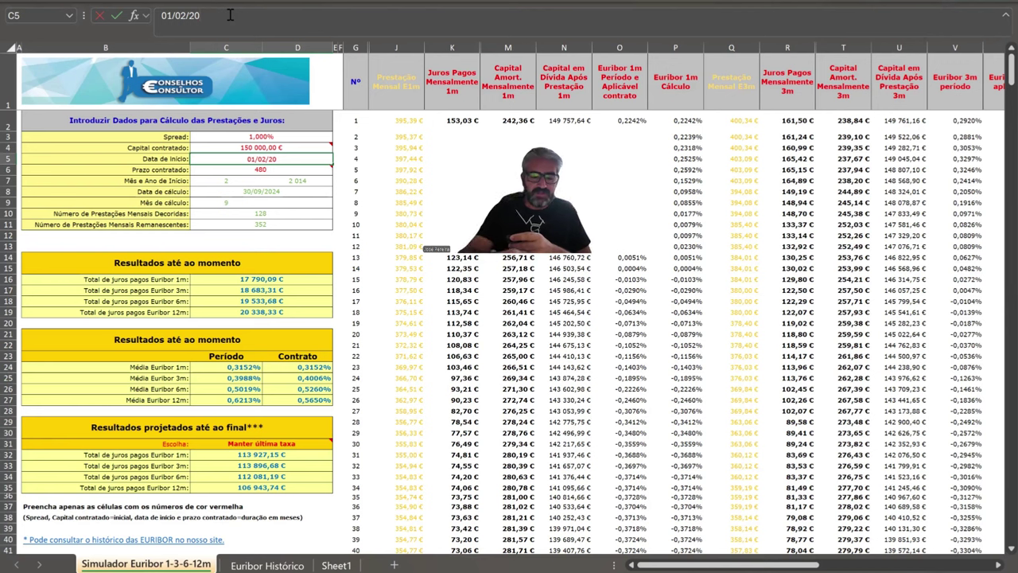
pyautogui.write('2')
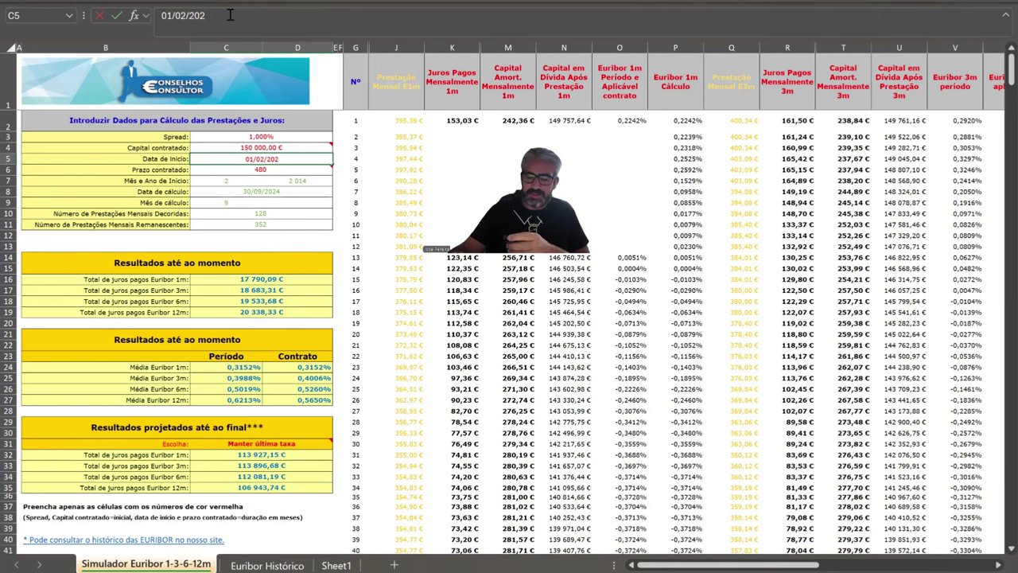
pyautogui.write('0')
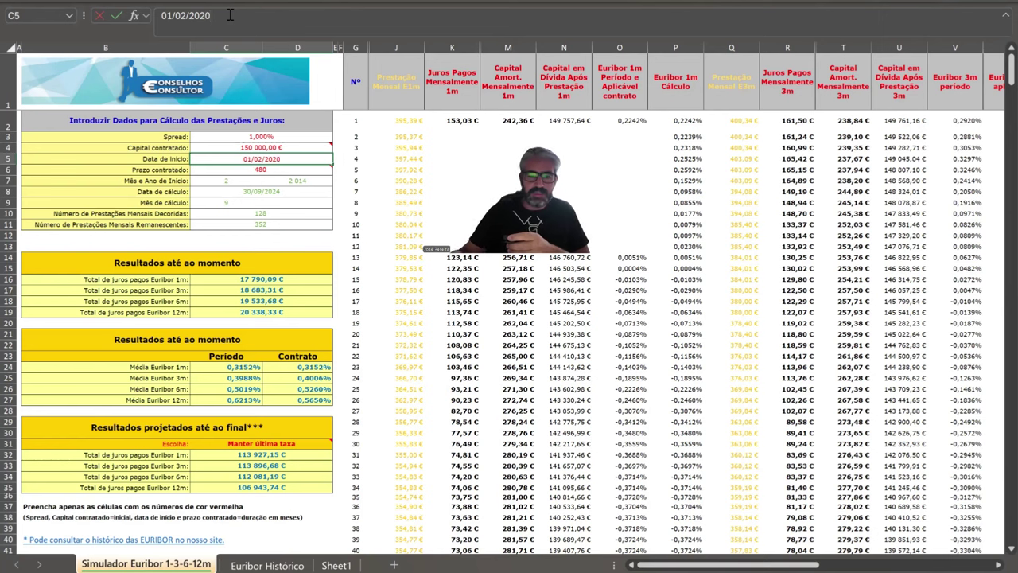
pyautogui.click(265, 323)
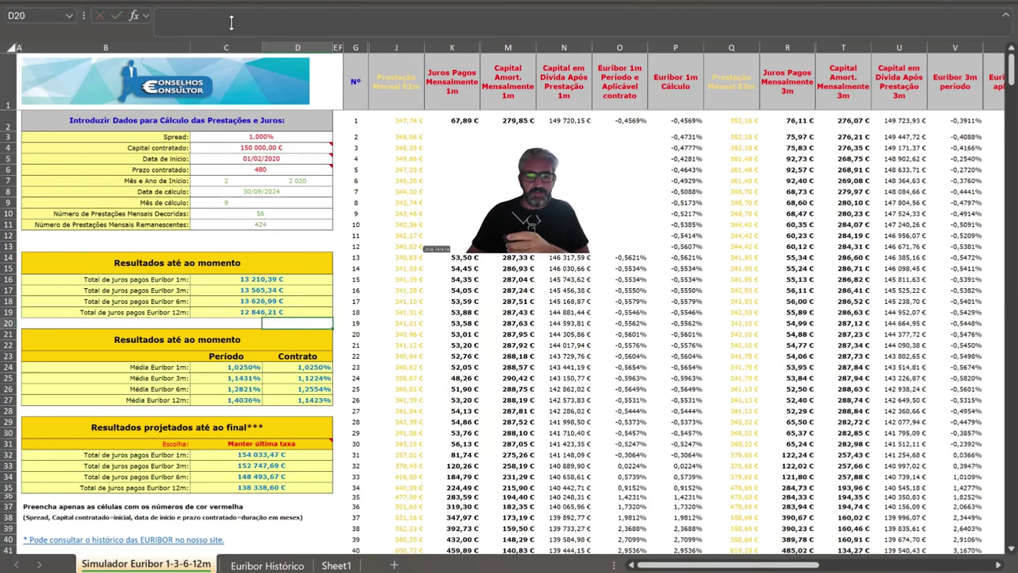
# Change the loan start date in the simulator's input data to 01/02/2021.
pyautogui.click(262, 159)
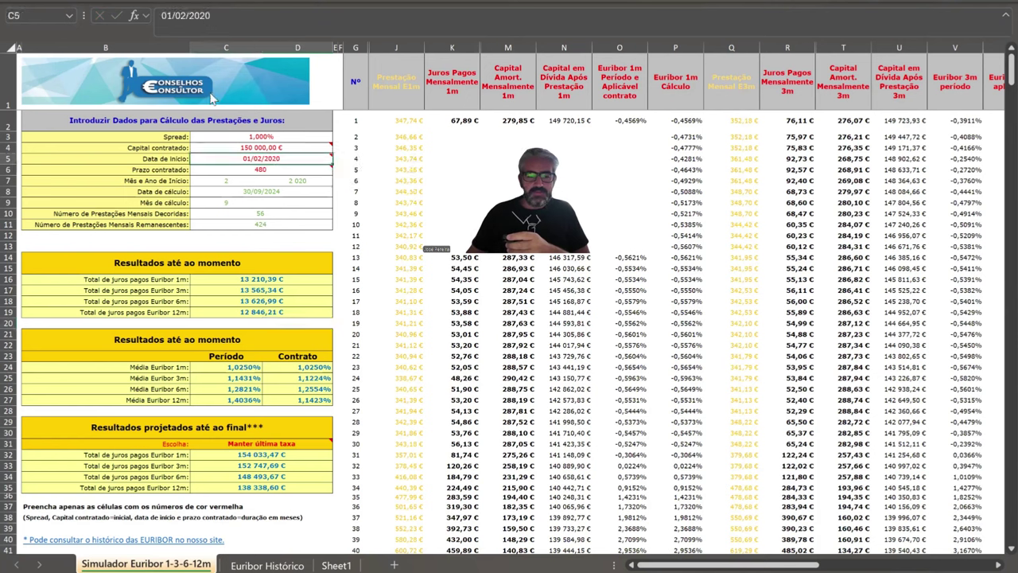
pyautogui.click(209, 16)
pyautogui.press('BackSpace')
pyautogui.write('1')
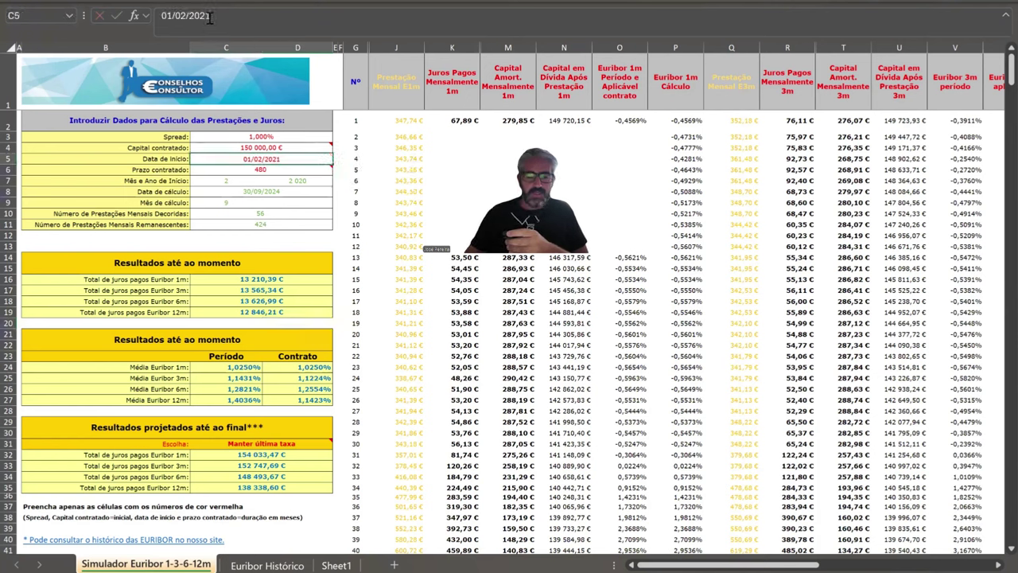
pyautogui.click(236, 245)
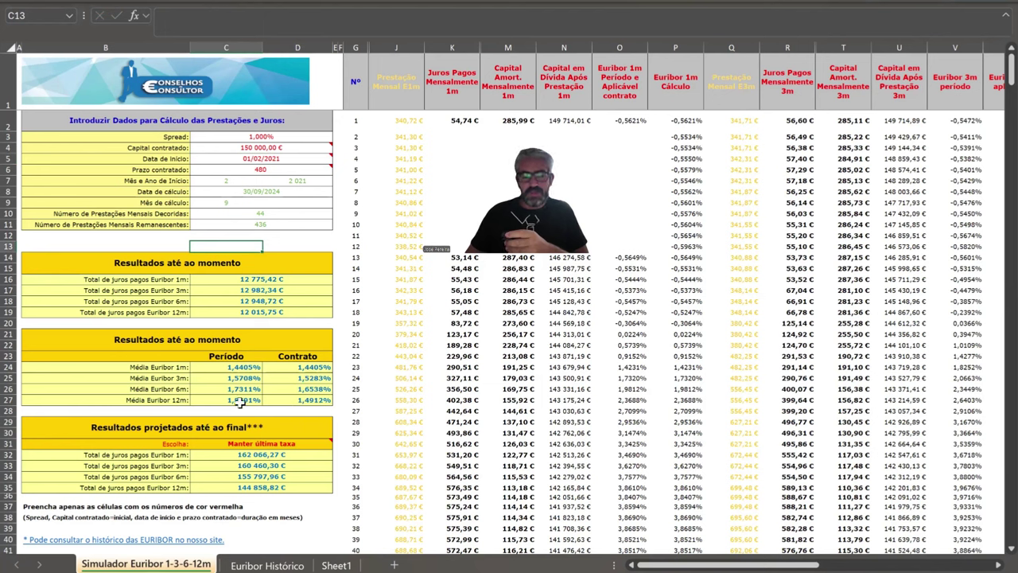
# Examine the full Euribor Histórico rates and summary rows, and return to the simulator to check its inputs and projected results.
pyautogui.moveTo(294, 160)
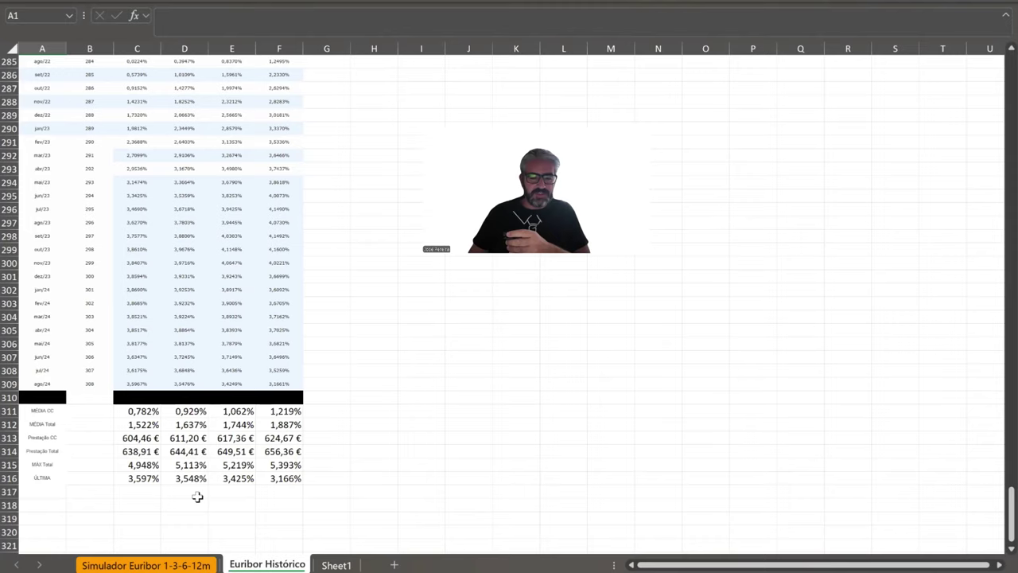
pyautogui.scroll(20, 197, 496)
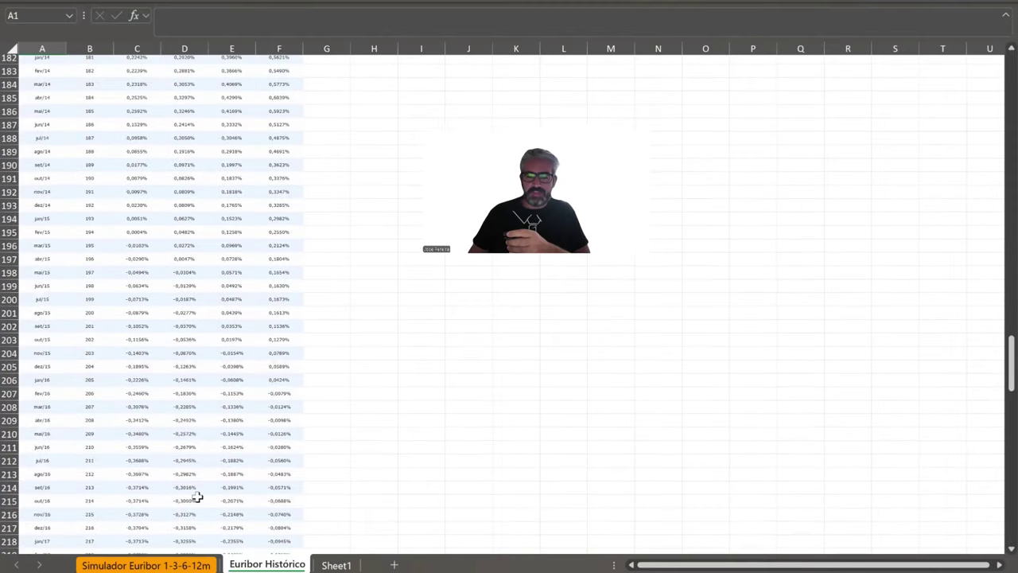
pyautogui.scroll(20, 197, 496)
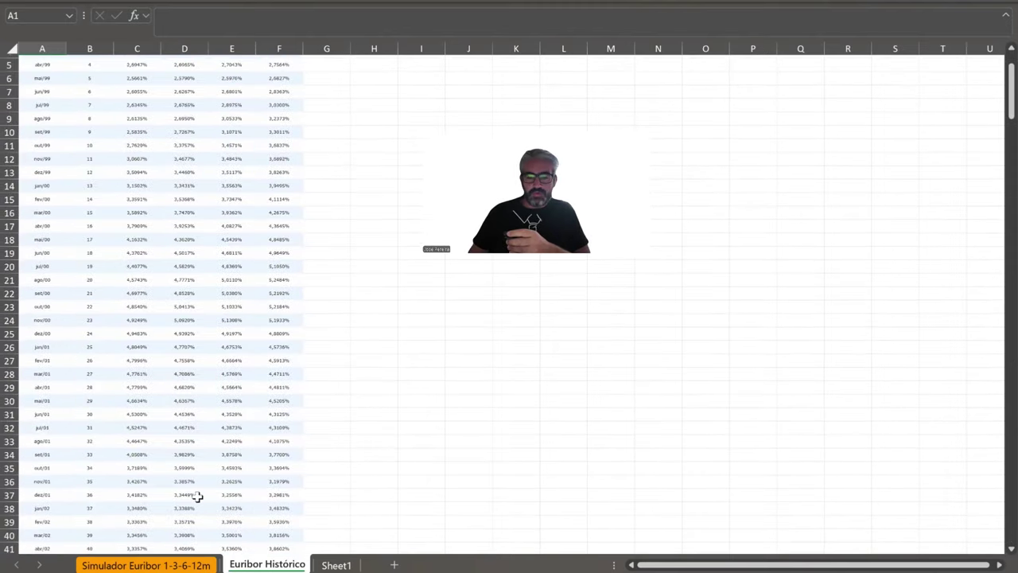
pyautogui.scroll(-20, 197, 496)
pyautogui.scroll(-20, 197, 496)
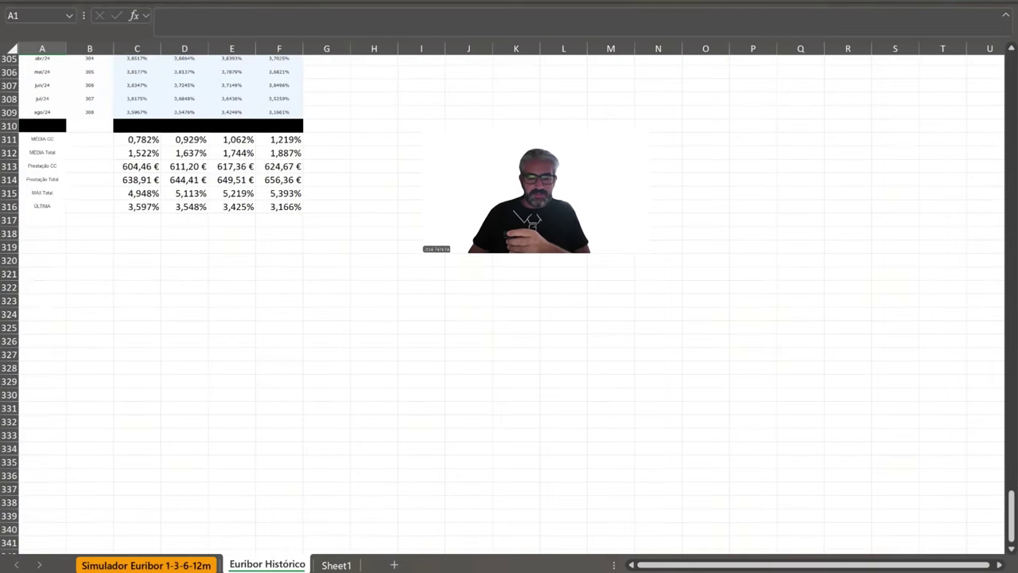
pyautogui.click(176, 564)
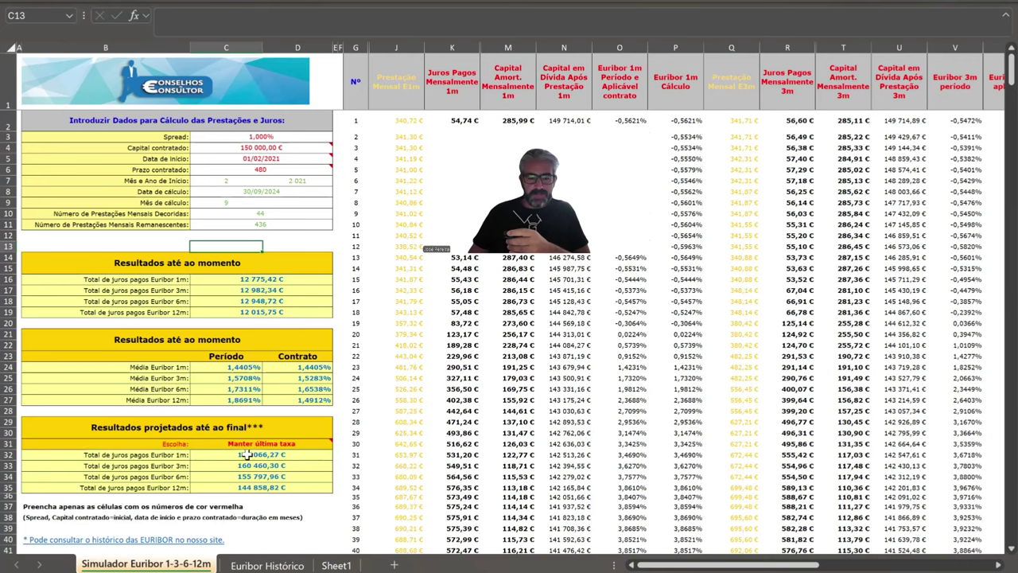
pyautogui.scroll(-1, 300, 416)
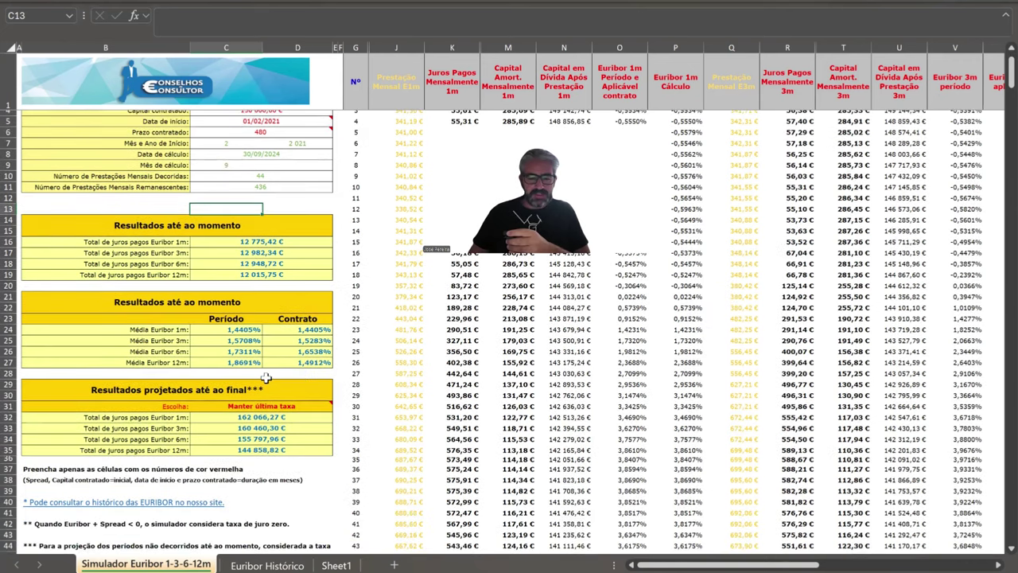
pyautogui.scroll(1, 267, 379)
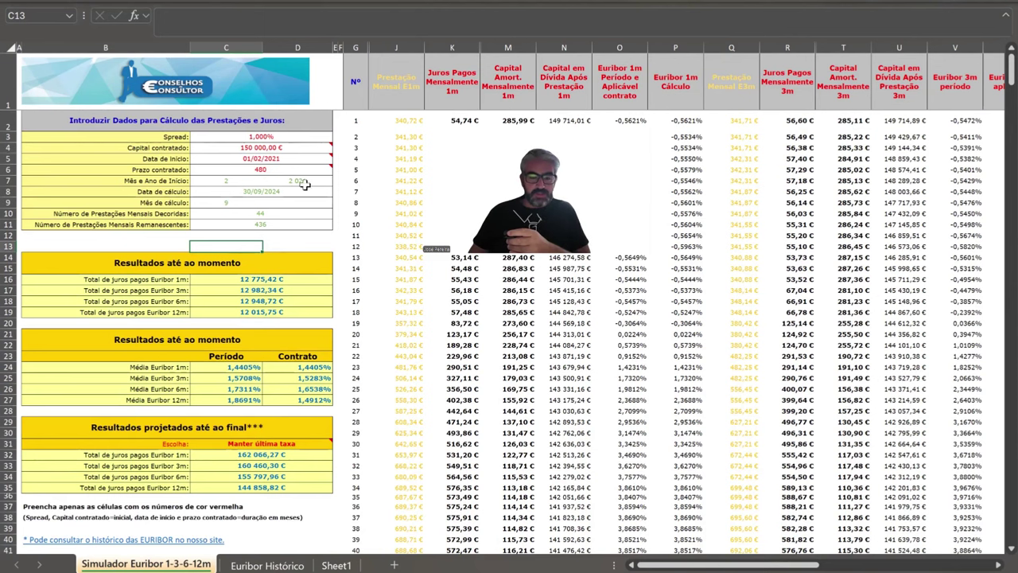